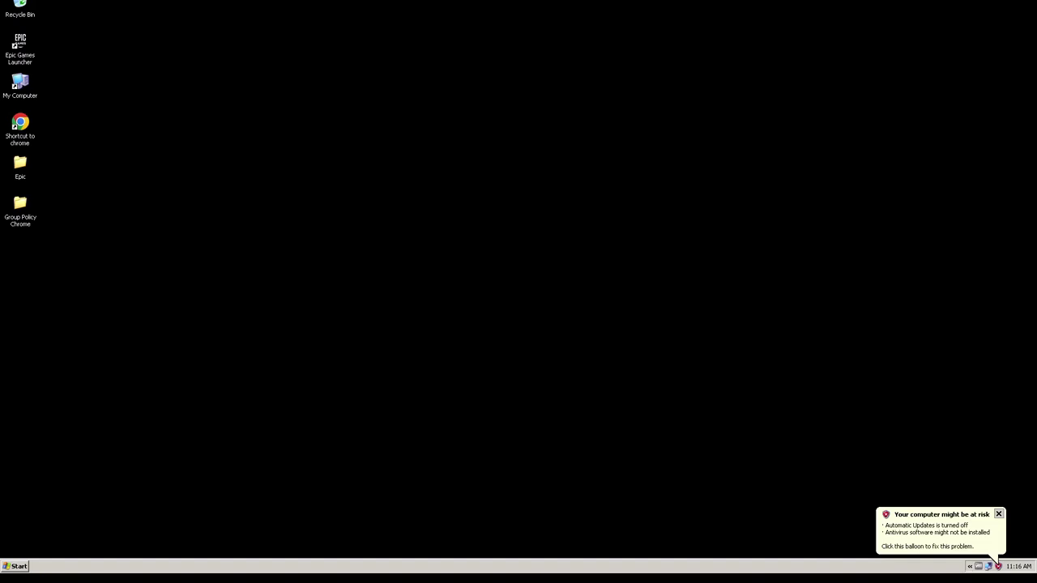
- Move the Chrome and Epic Games Launcher shortcuts out toward the middle of the desktop, side by side
drag(20, 125, 261, 241)
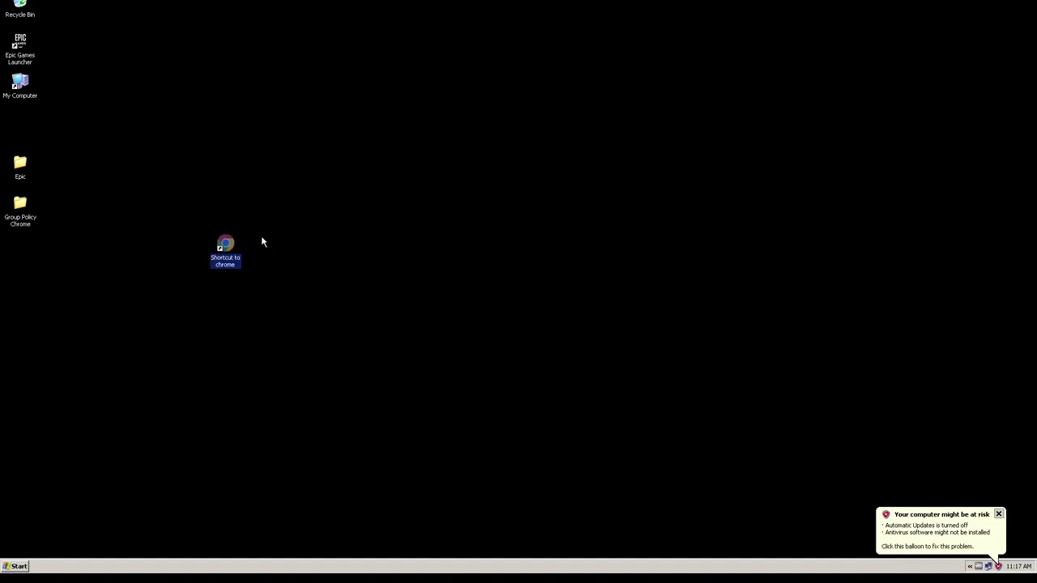
drag(21, 47, 309, 251)
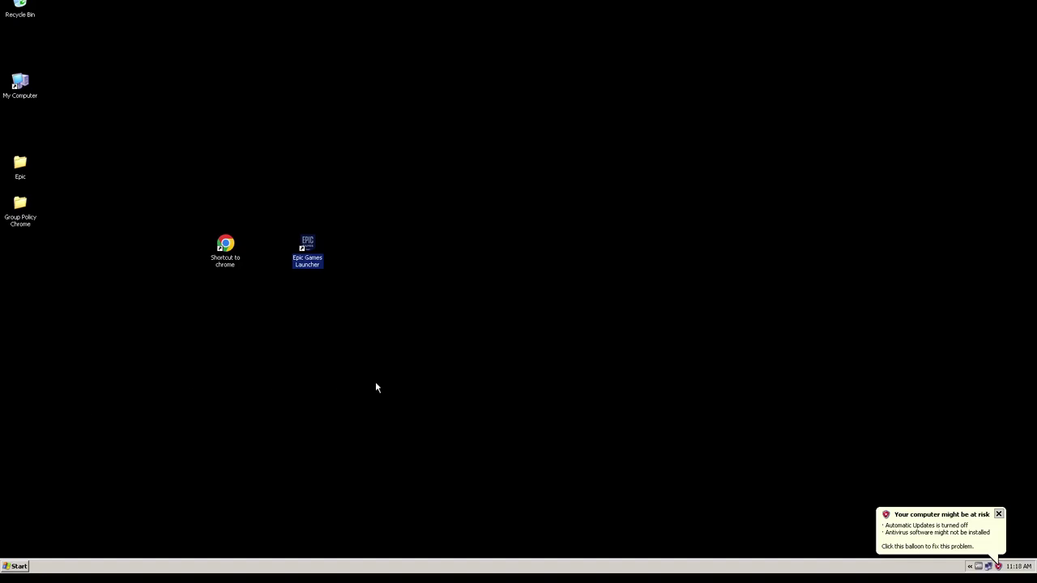
click(389, 405)
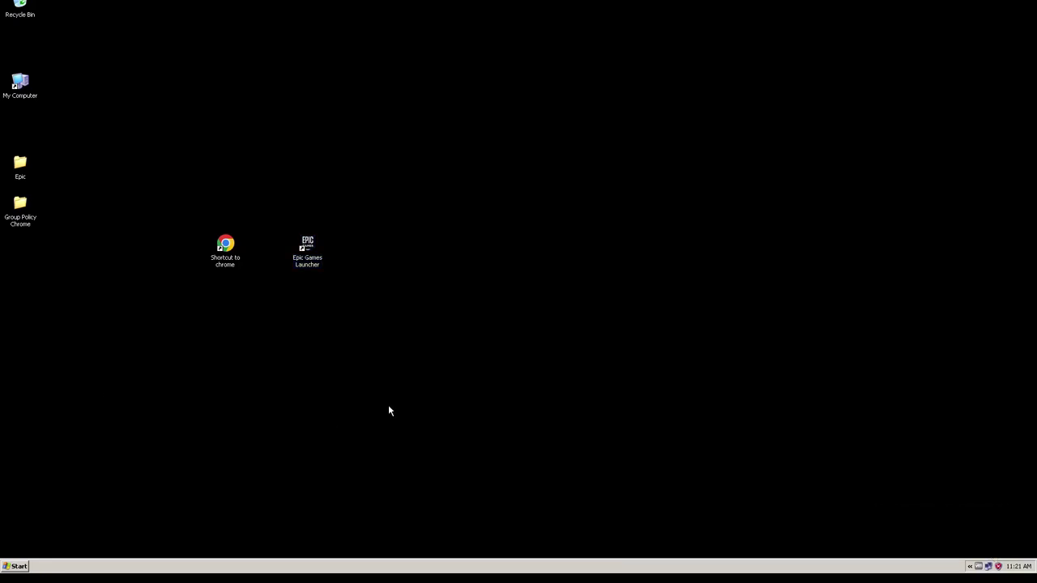
- Check the Driver Signing options in the computer's System Properties hardware settings, and close both dialogs without changes
click(18, 567)
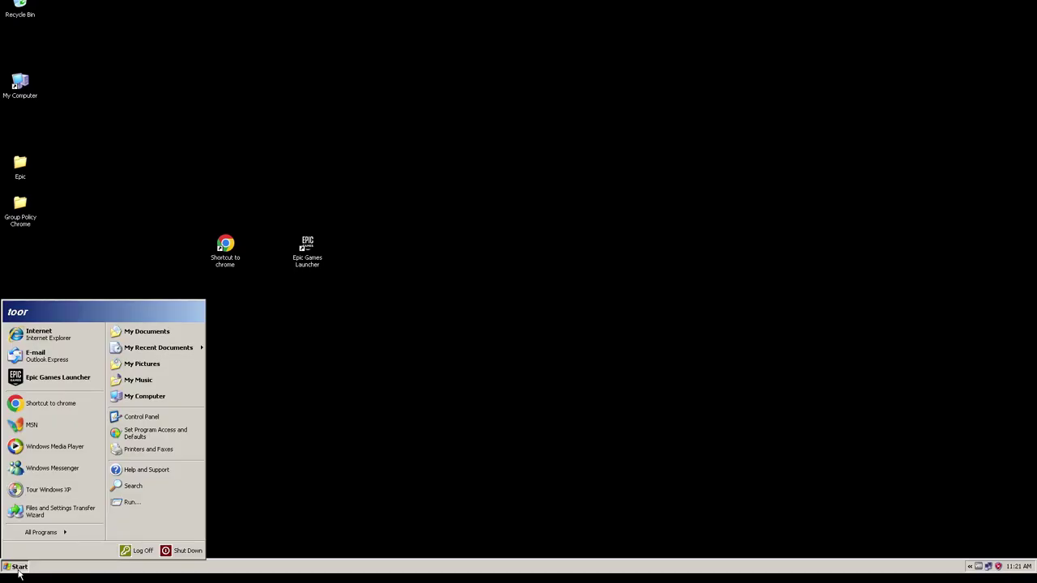
right_click(158, 399)
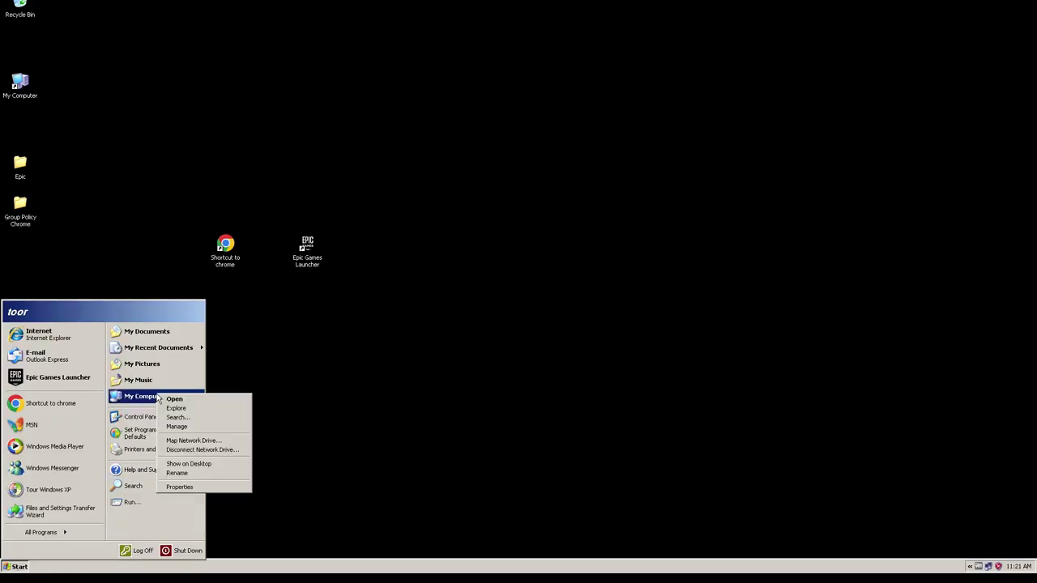
click(220, 489)
click(154, 34)
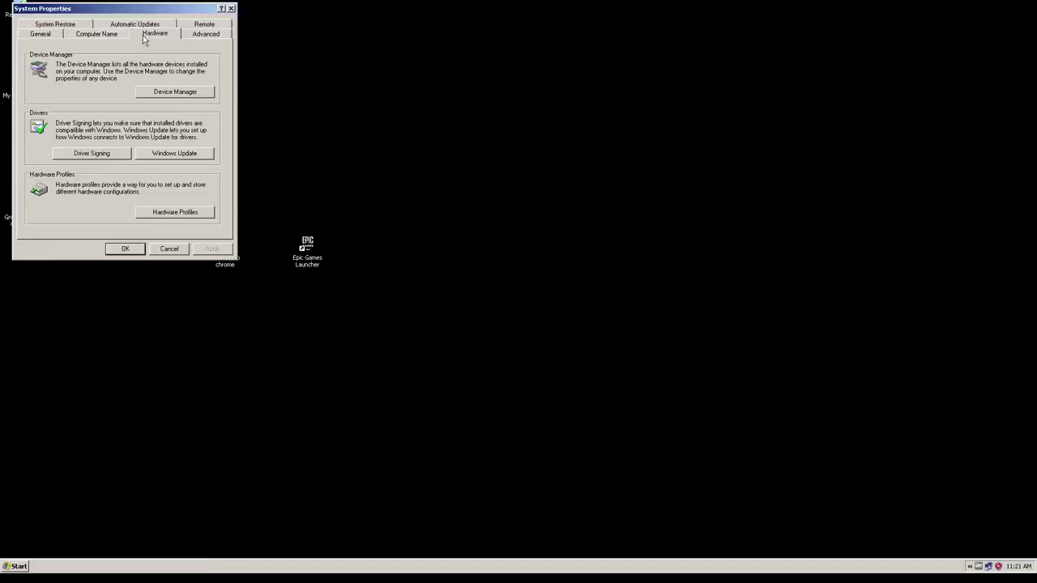
click(91, 154)
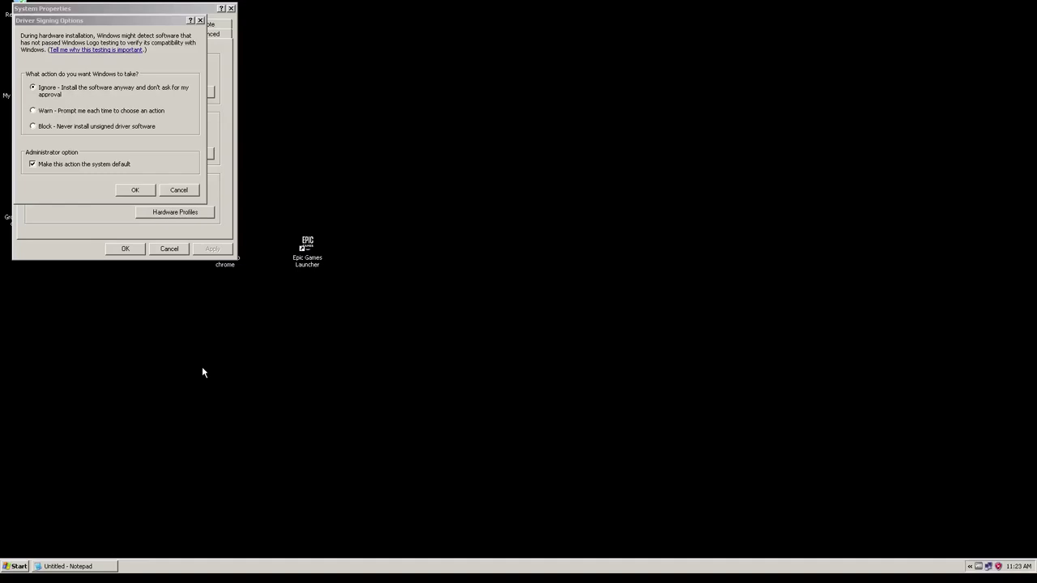
click(176, 190)
click(169, 248)
click(186, 461)
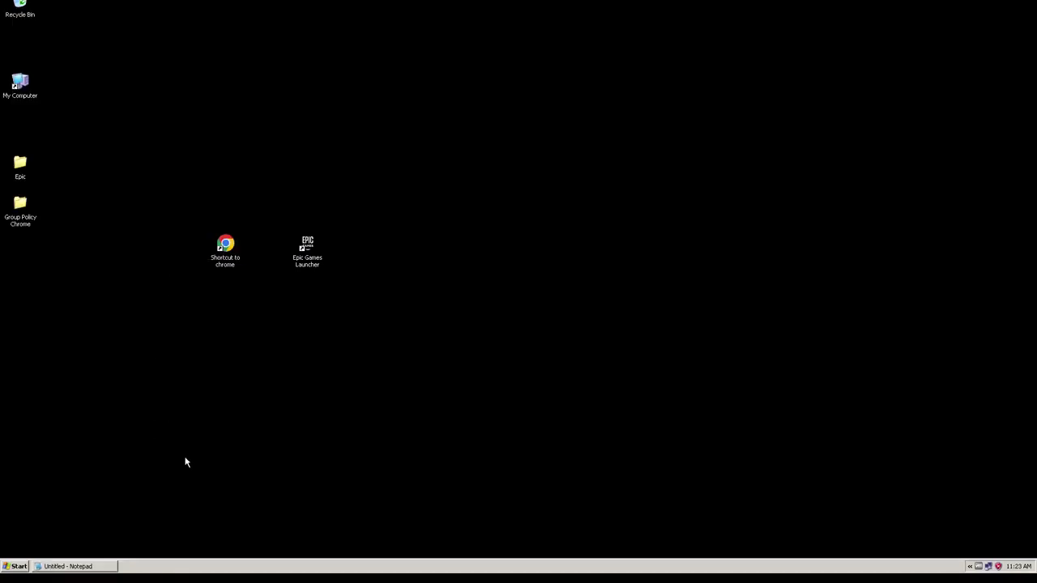
- Open Task Manager and show the CPU and memory performance graphs
right_click(286, 566)
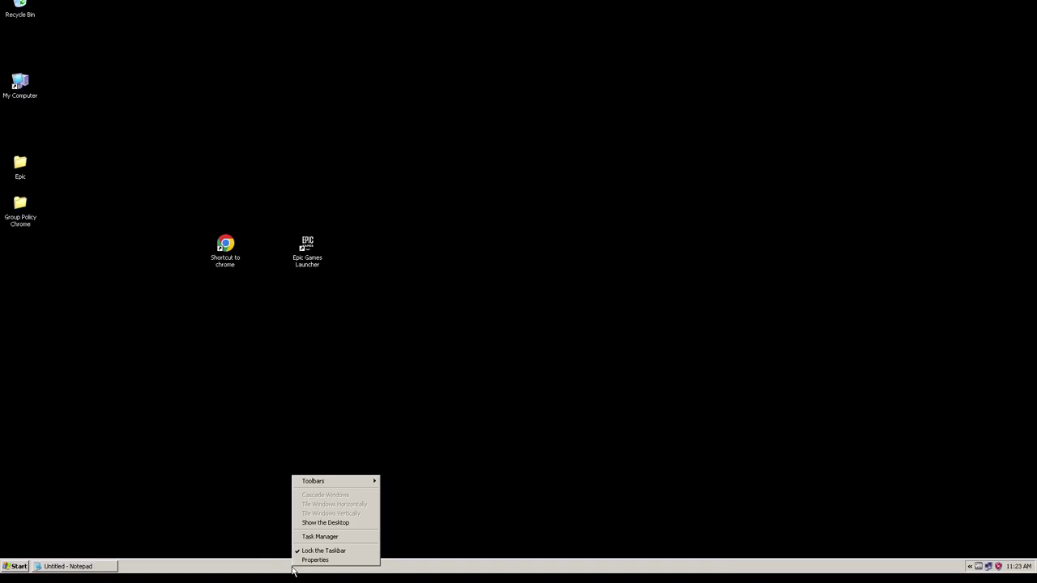
click(324, 535)
click(625, 283)
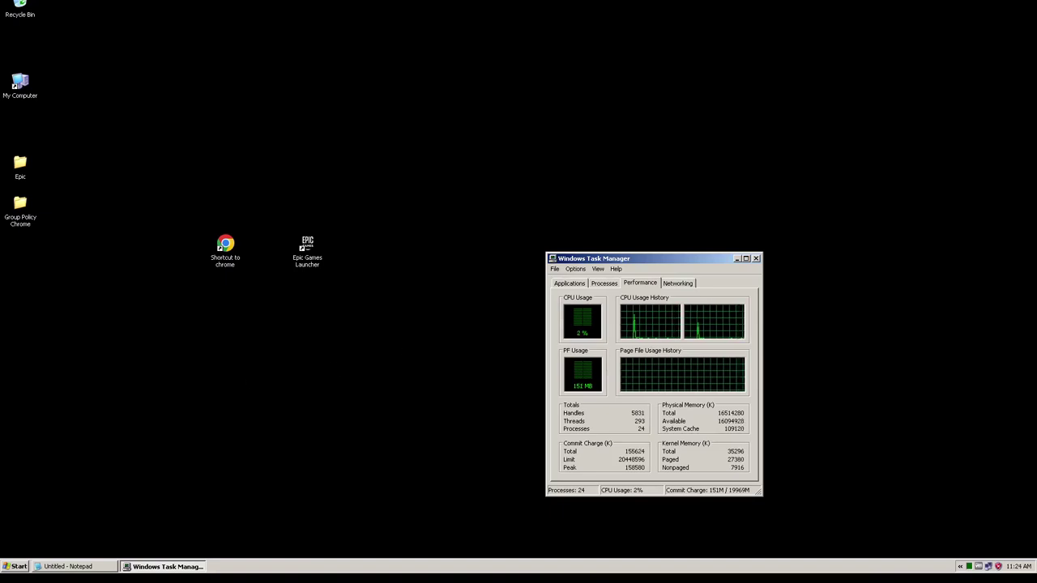
- Copy the full rundll32 syssetup command for ACPIAPIC_MP_HAL from the untitled Notepad document
click(71, 566)
drag(546, 81, 41, 89)
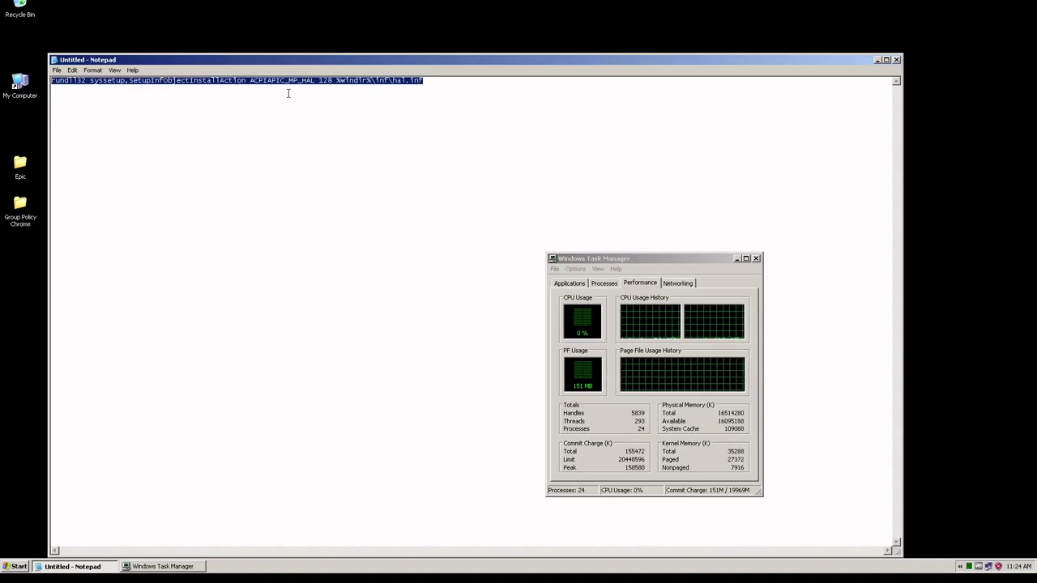
right_click(258, 83)
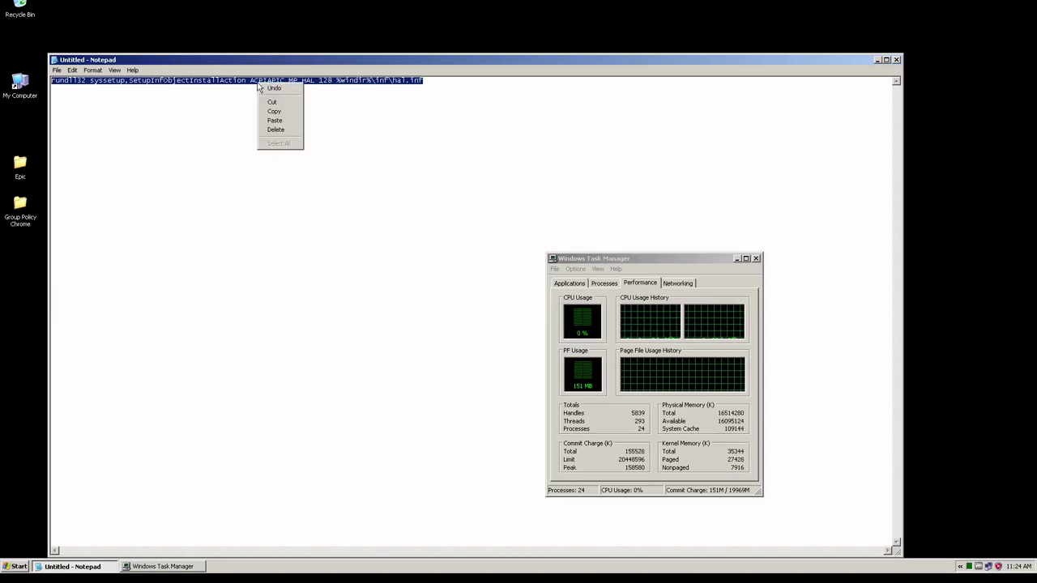
click(285, 110)
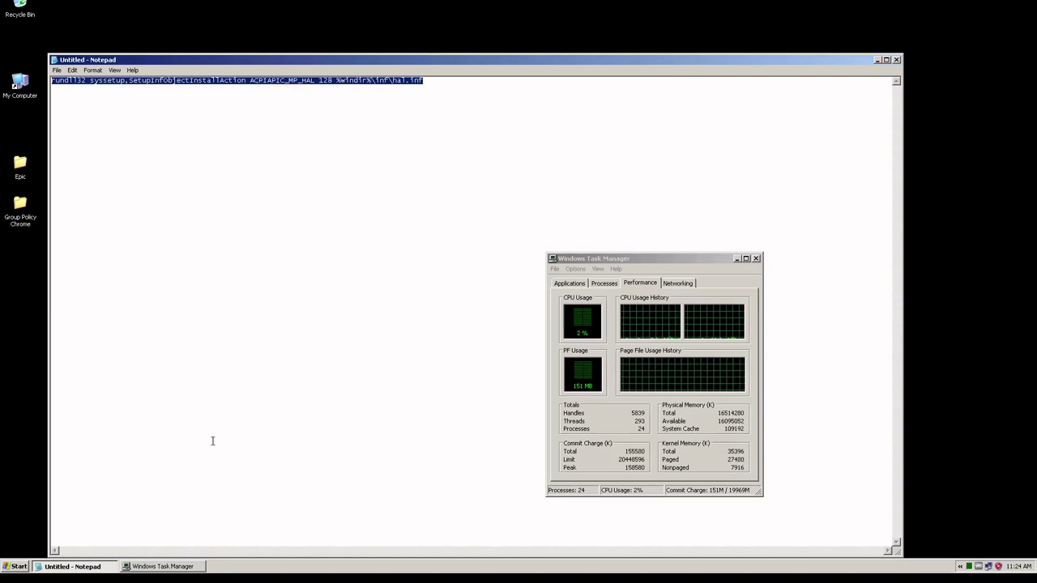
- Open a Command Prompt with cmd and run rundll32 syssetup,SetupInfObjectInstallAction ACPIAPIC_MP_HAL 128 %windir%\inf\hal.inf
click(17, 566)
click(131, 506)
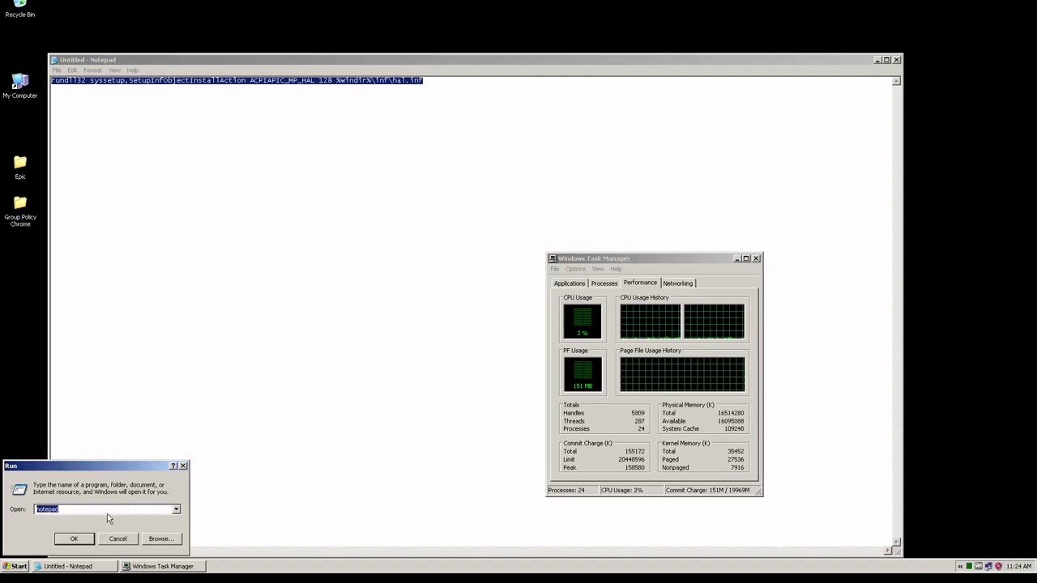
text(cmd)
key(Return)
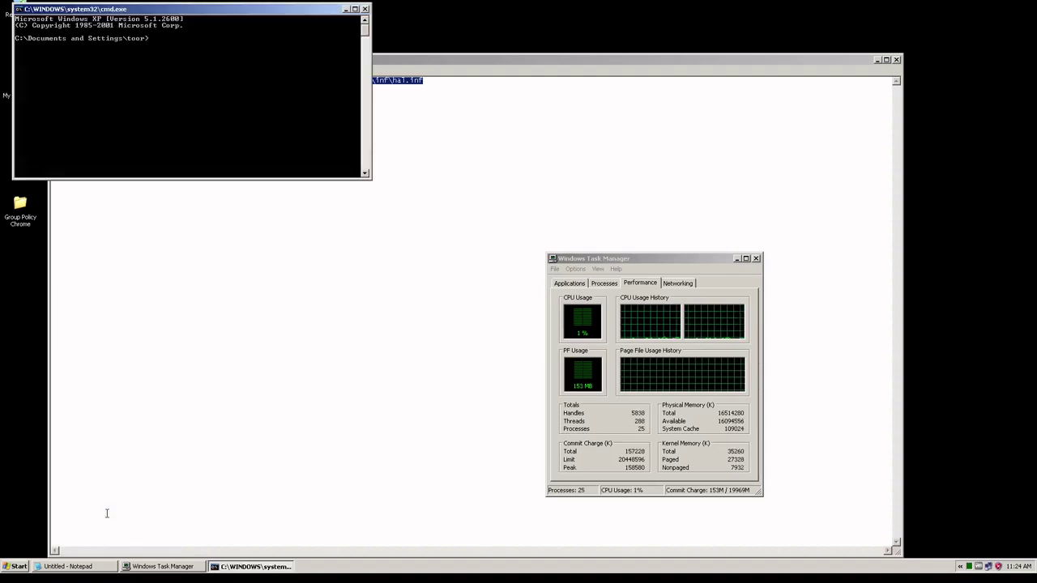
right_click(200, 128)
click(212, 143)
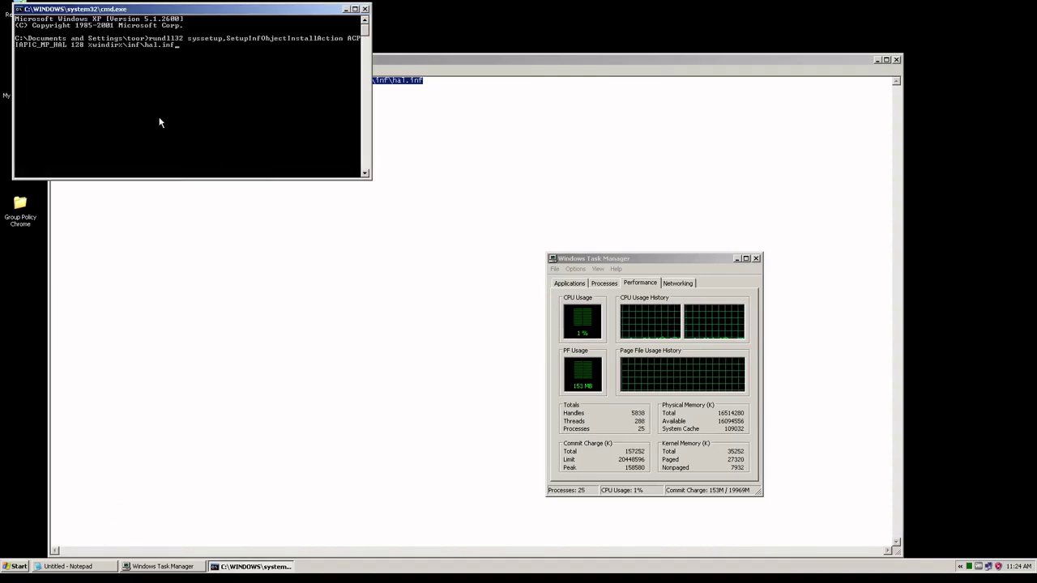
key(Return)
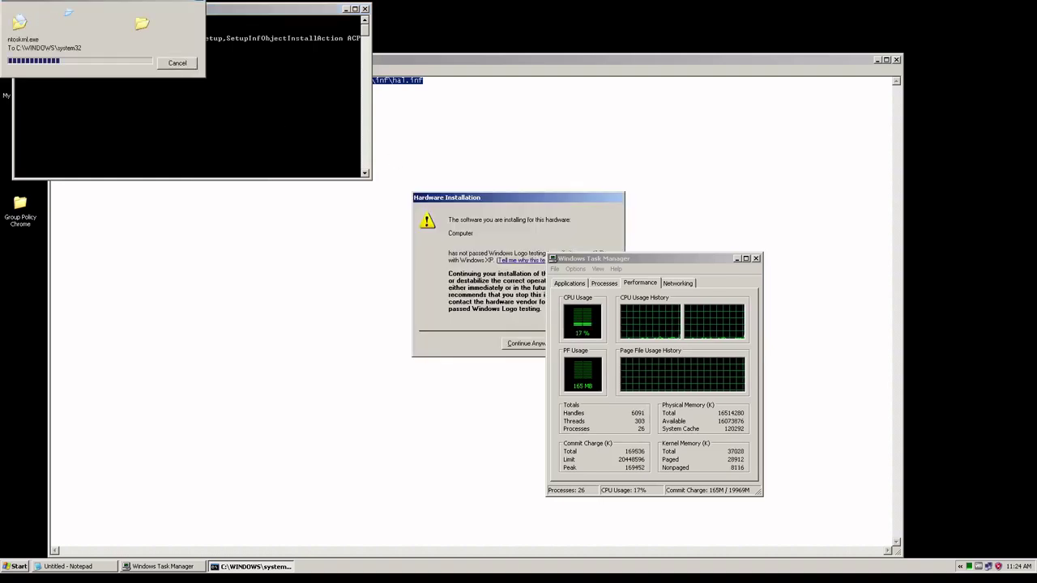
- Move Task Manager clear of the Hardware Installation warning and continue installing the Computer driver anyway
drag(674, 256, 804, 187)
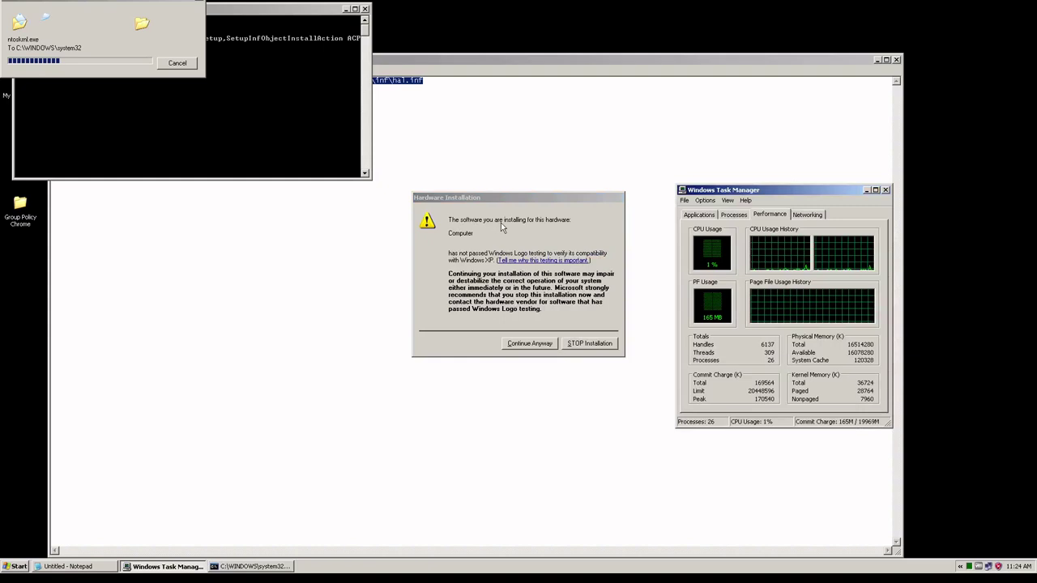
click(532, 345)
click(531, 345)
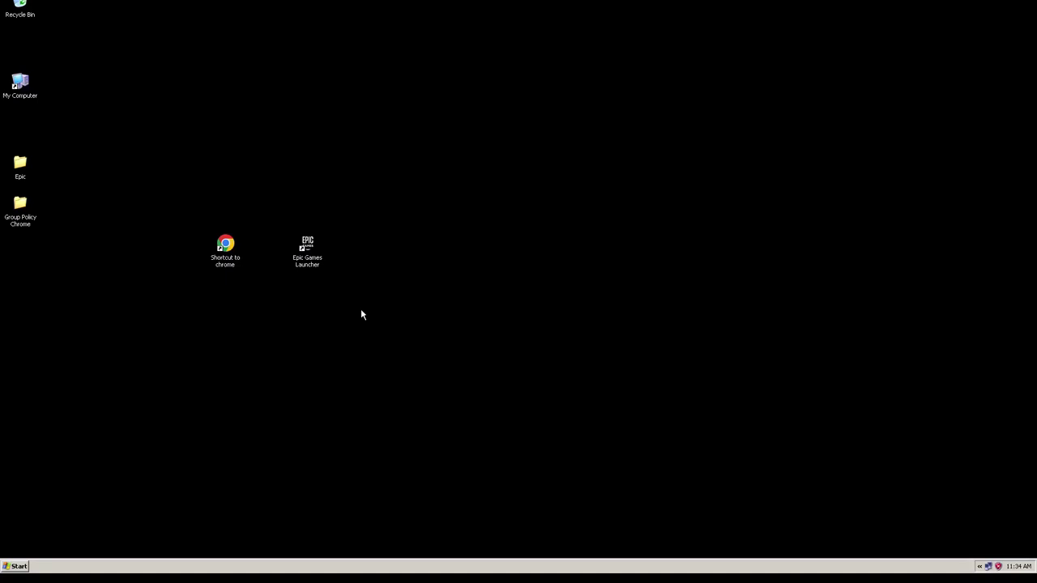
- Open Task Manager, move its window to free up desktop space, and launch Chrome from its desktop shortcut
right_click(118, 564)
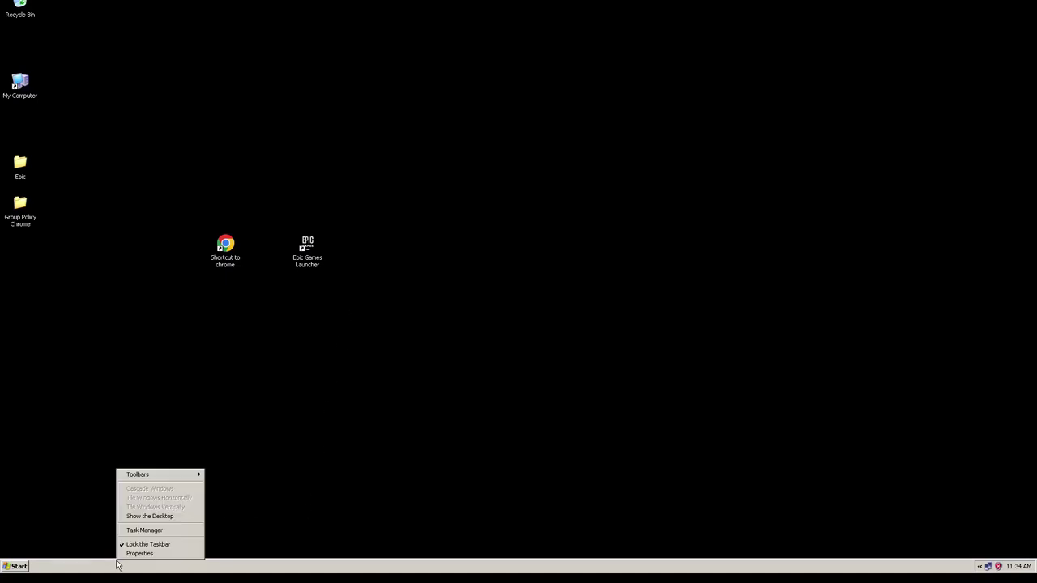
click(161, 530)
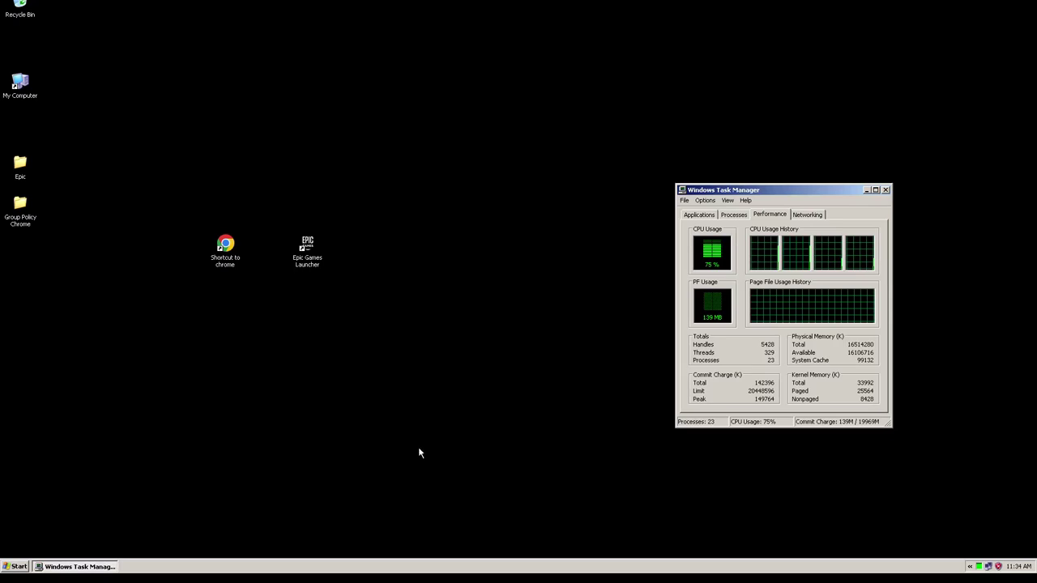
drag(785, 188, 436, 193)
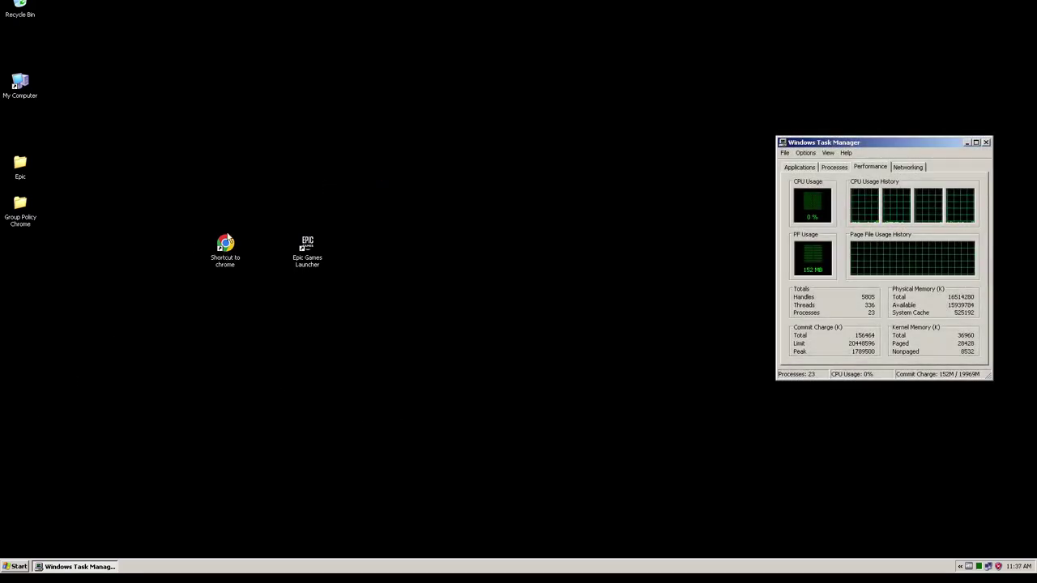
double_click(227, 243)
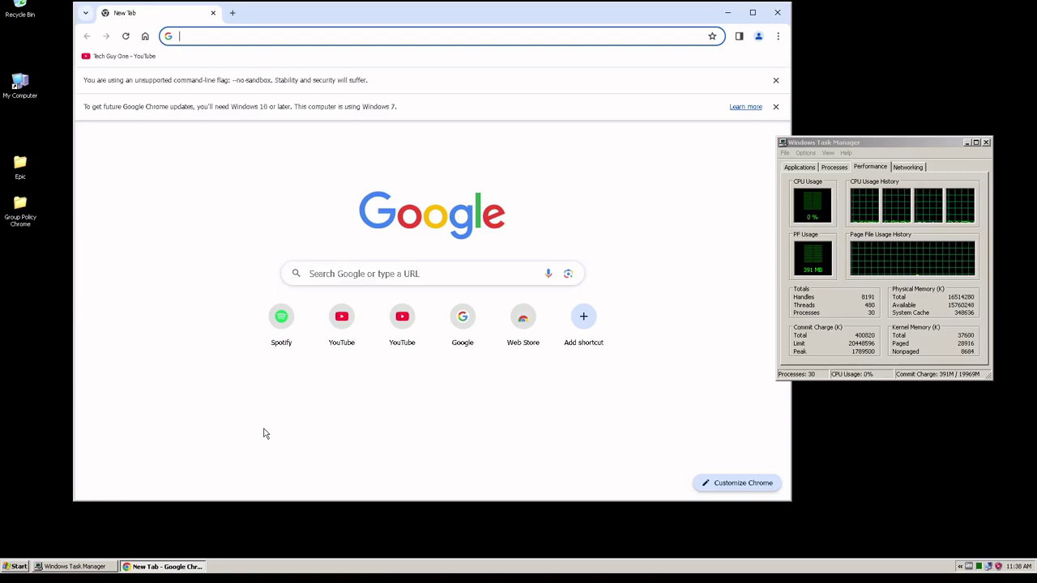
- View the contents of Local Disk (C:) from My Computer and return to the list of drives
click(18, 567)
click(194, 396)
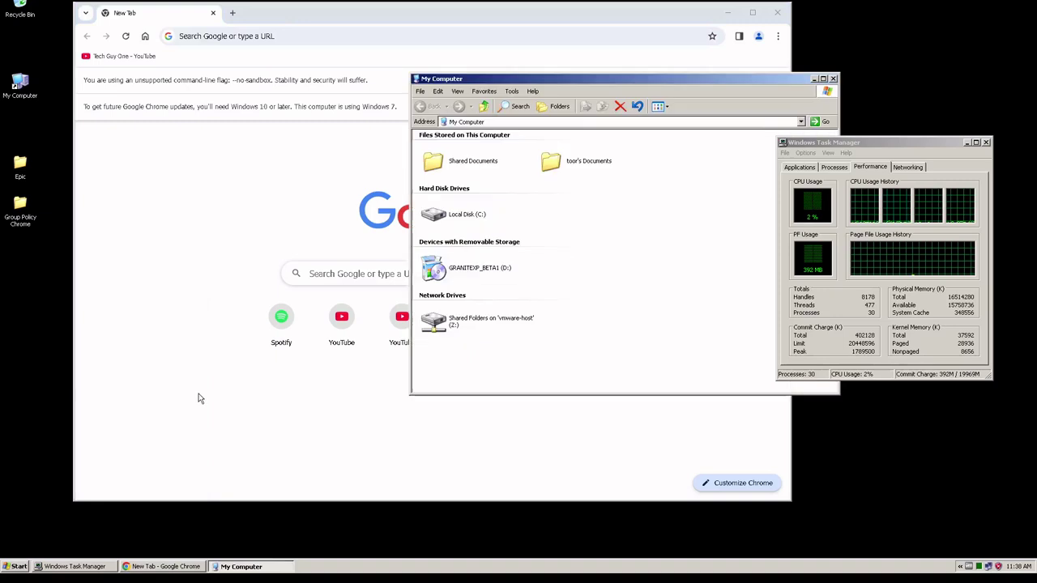
click(459, 227)
double_click(458, 230)
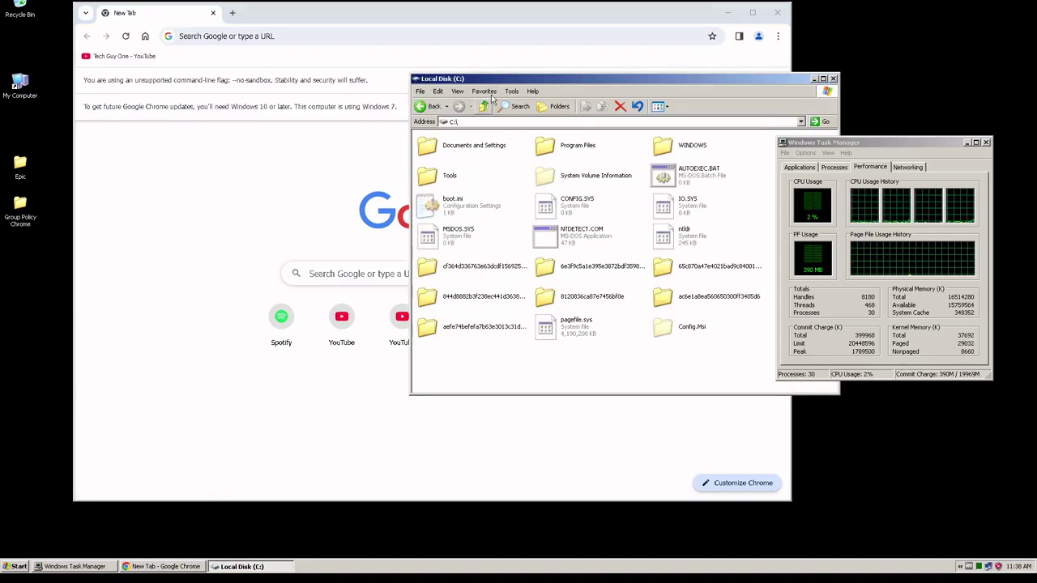
drag(523, 83, 425, 102)
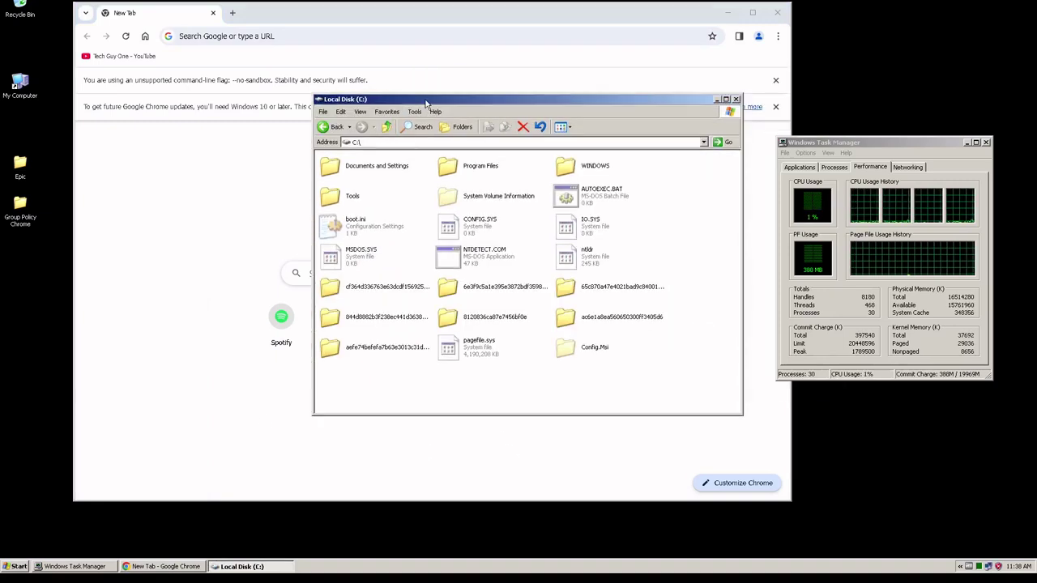
click(386, 127)
mouse_move(362, 243)
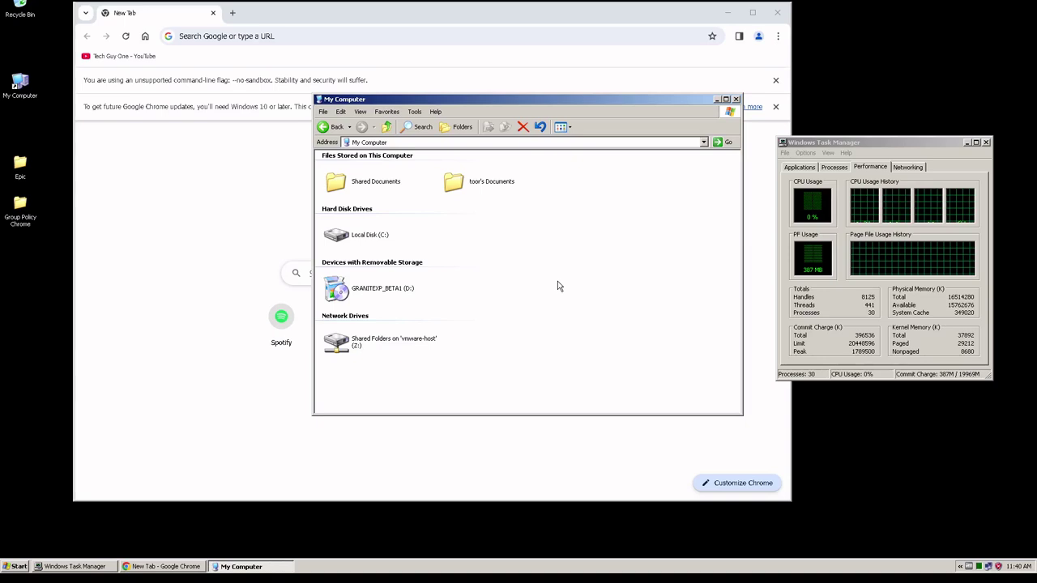
- Explore the GRANITEXP_BETA1 (D:) disc and open the folder GraniteXPTweaks\01. RegistryMods
right_click(402, 286)
click(422, 299)
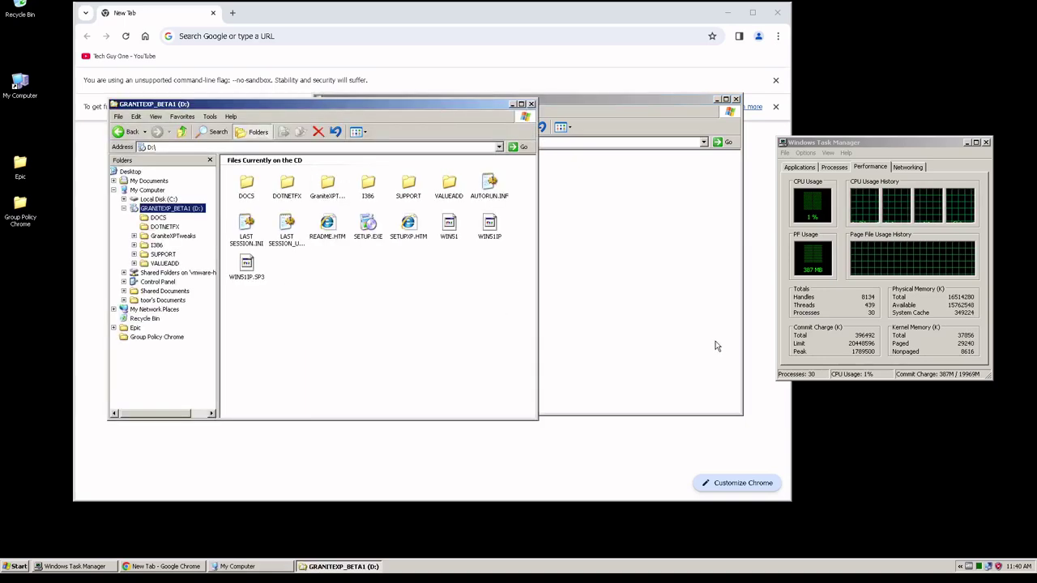
double_click(320, 183)
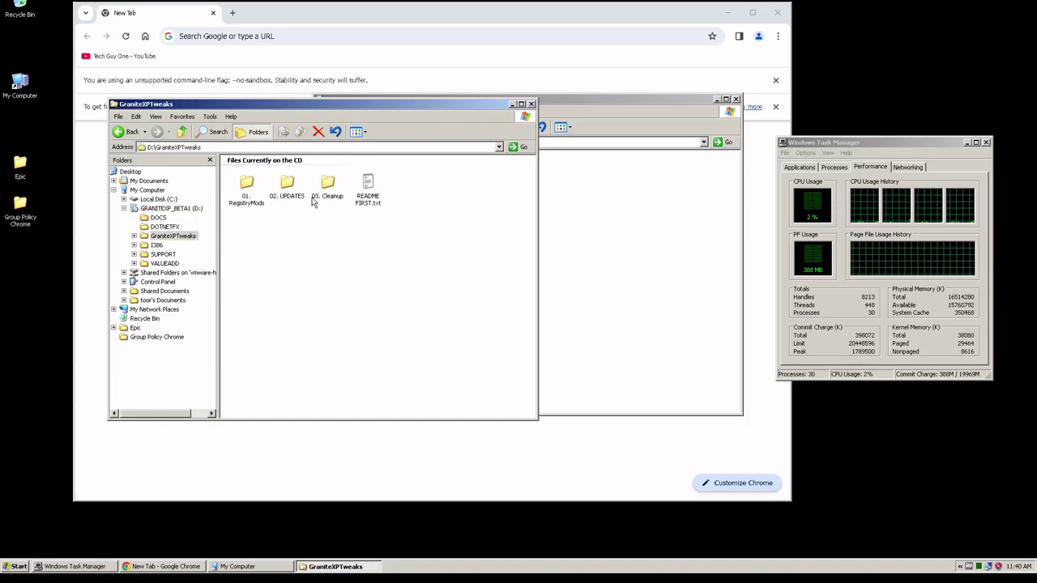
double_click(243, 186)
- Examine the registry entries in 02. SecurityEnabled.reg in Notepad, minimize Task Manager, and close the file and its folder
click(288, 185)
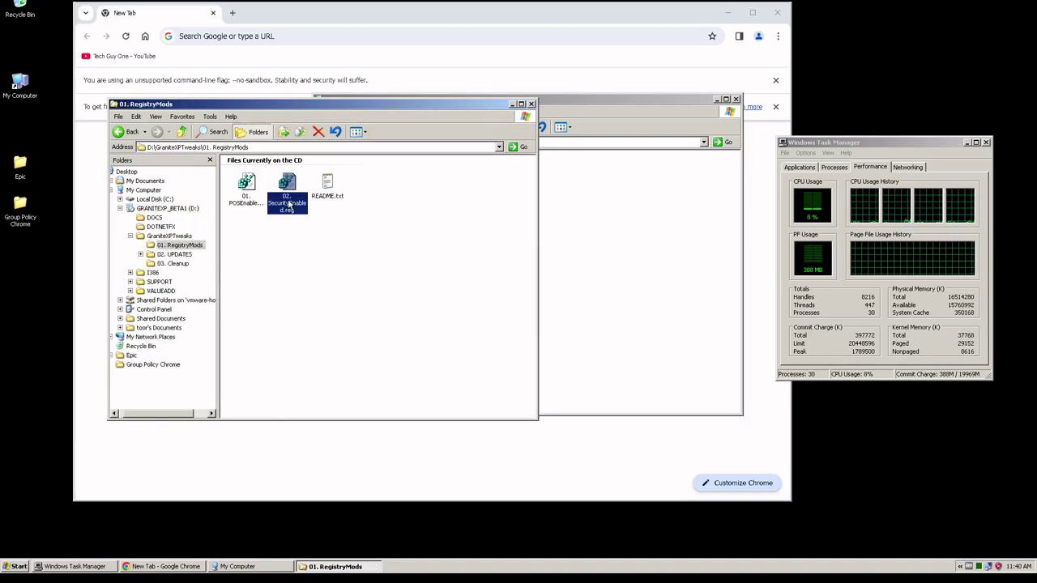
right_click(289, 200)
click(310, 215)
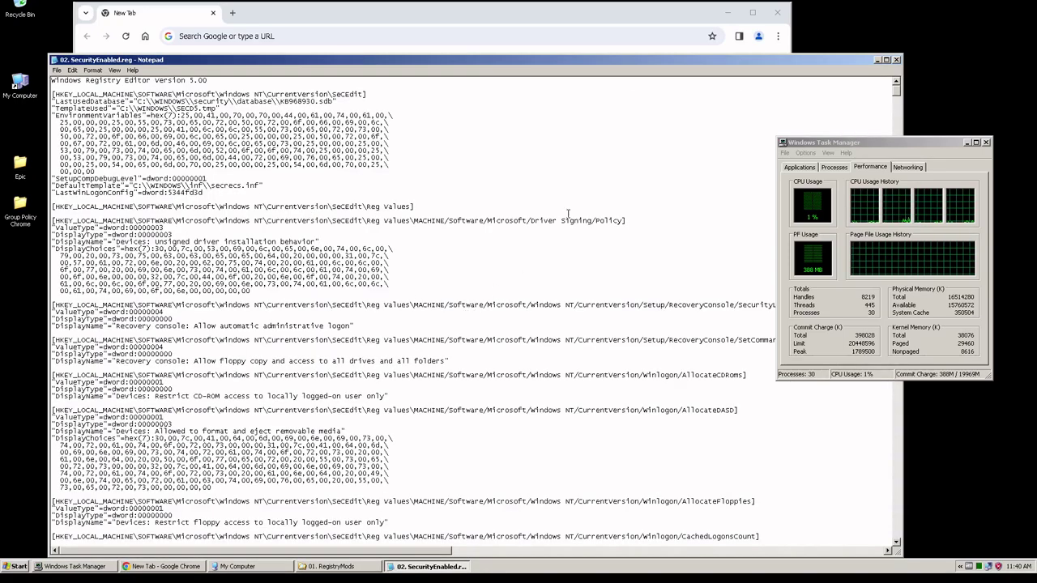
click(966, 143)
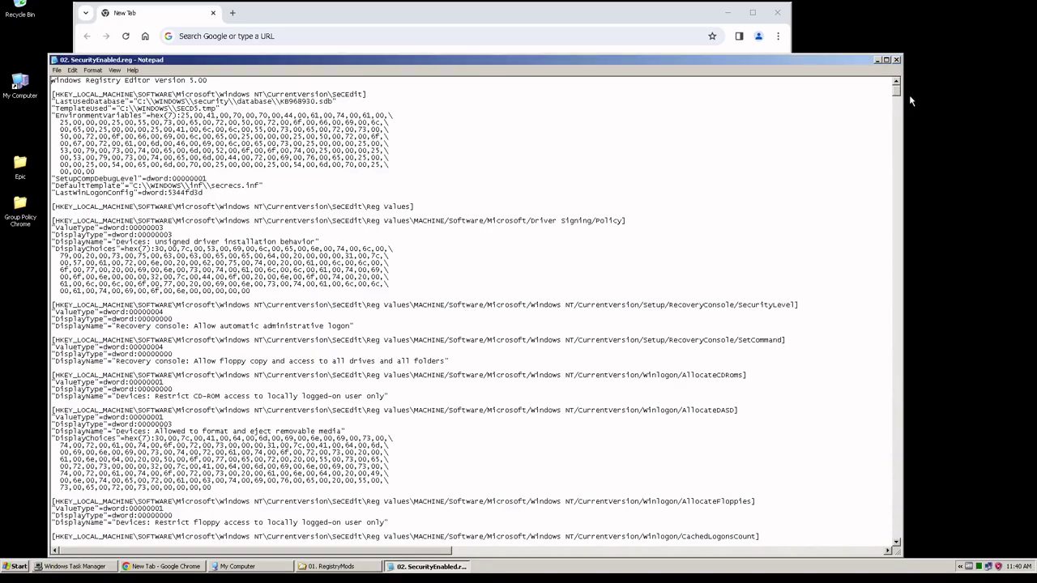
drag(897, 96, 935, 449)
click(897, 60)
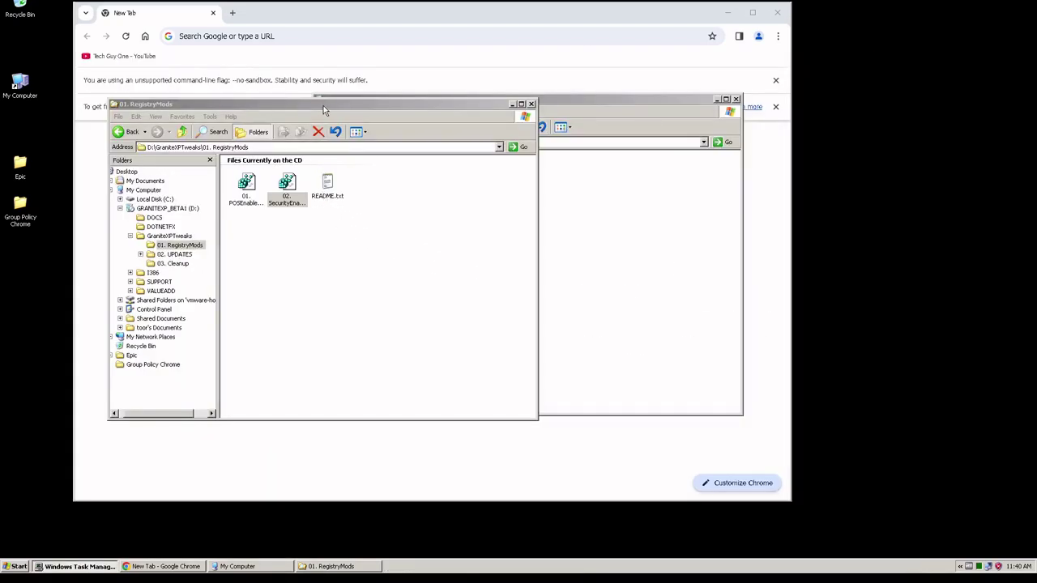
click(532, 104)
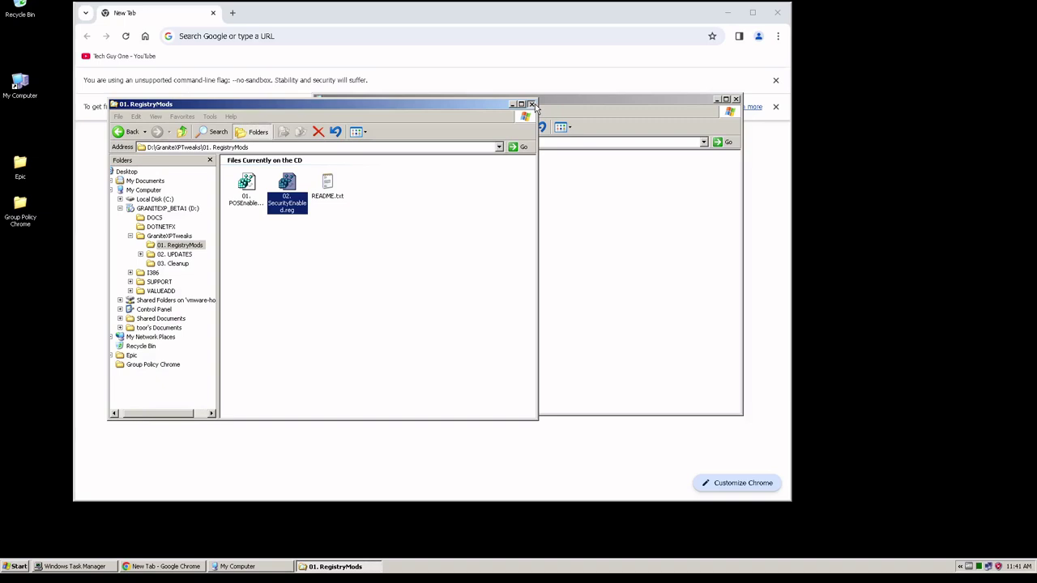
click(532, 105)
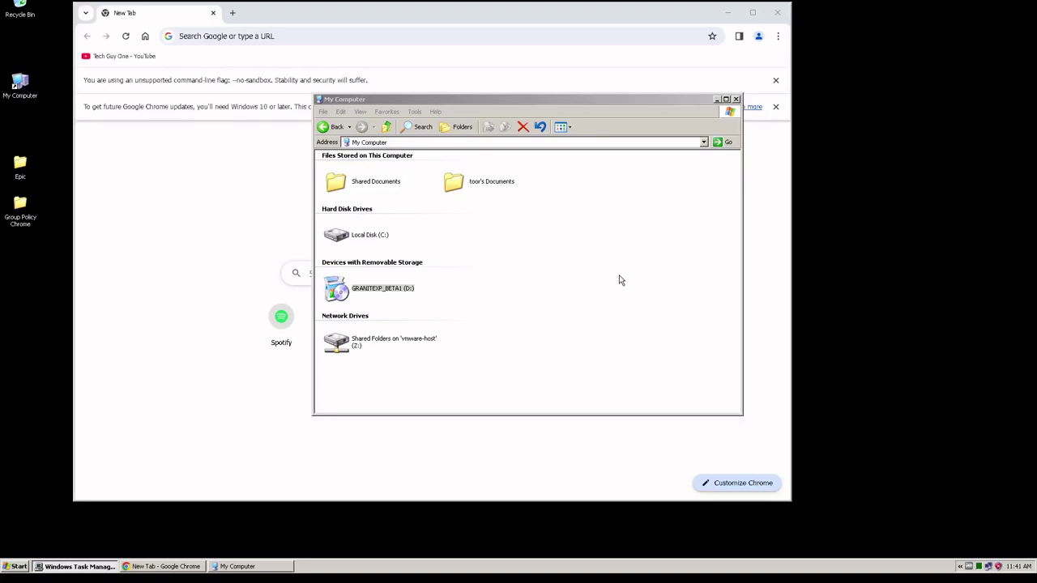
- Open ChromeXP.reg from C:\Tools for editing in Notepad and examine its Chrome policy entries
double_click(378, 233)
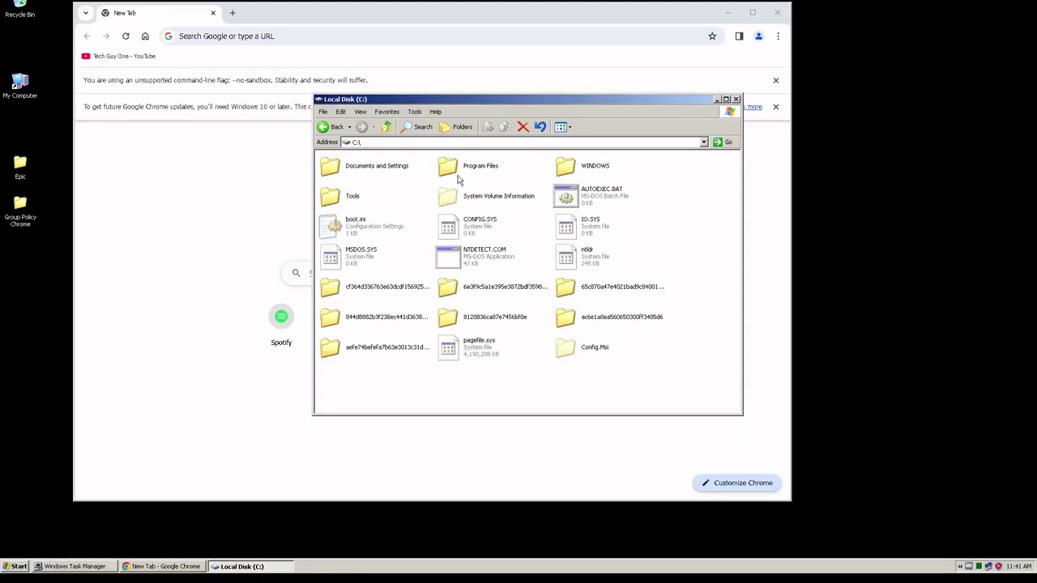
double_click(352, 198)
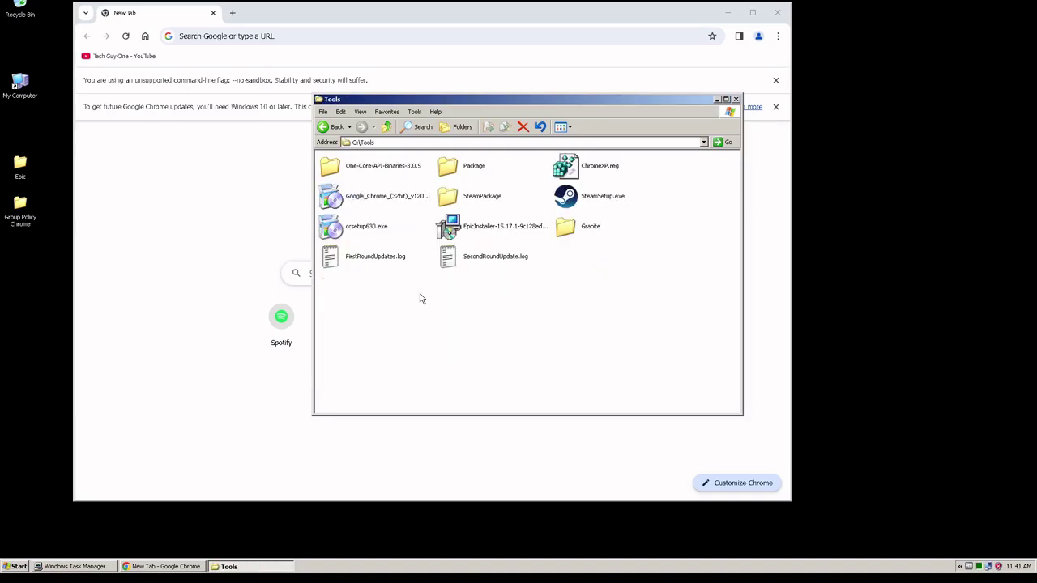
right_click(597, 174)
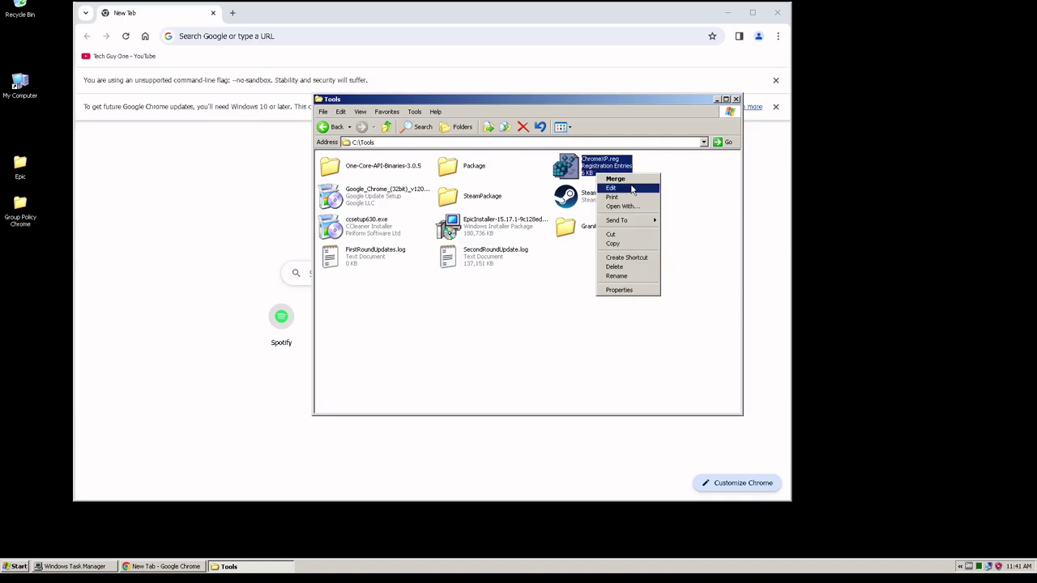
click(632, 189)
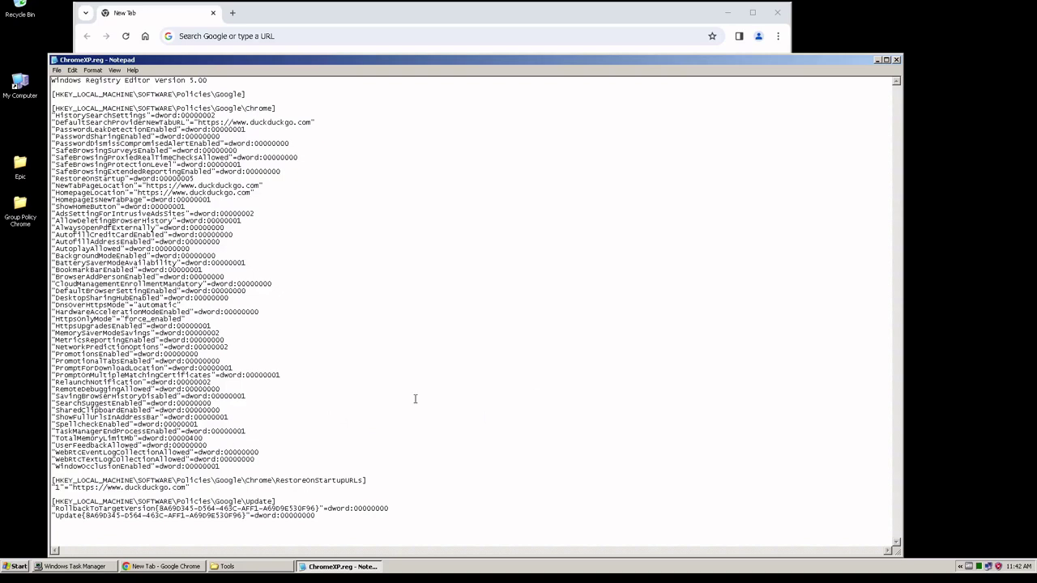
- Bring Chrome to the front and close it, along with the ChromeXP.reg file and the Tools folder
click(467, 20)
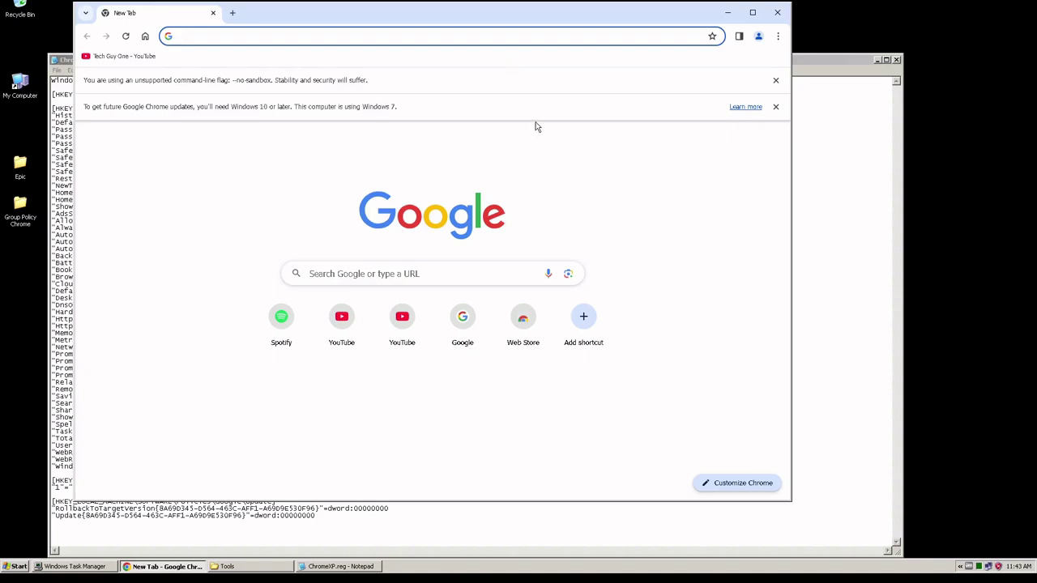
click(777, 17)
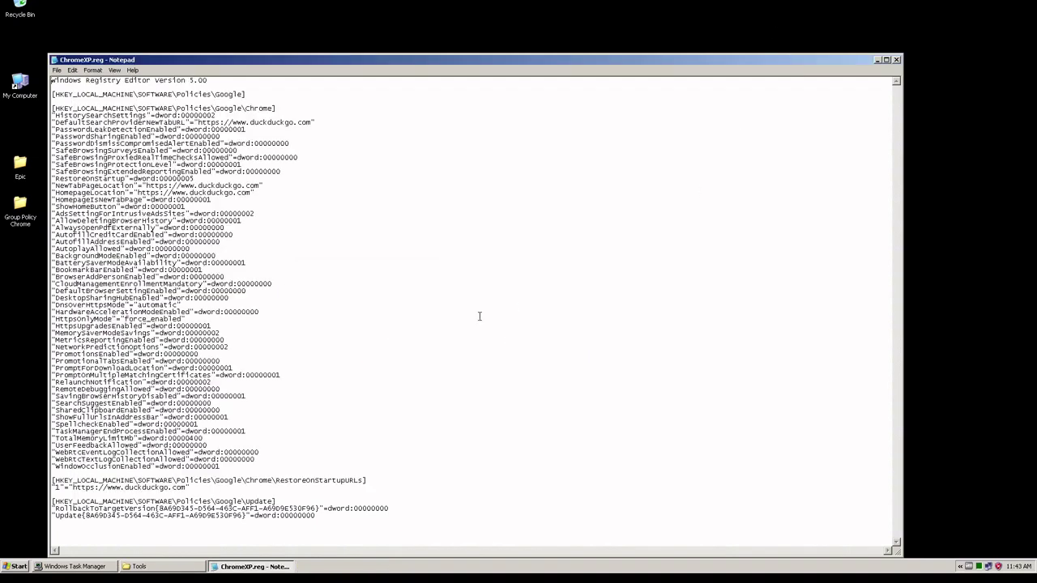
click(896, 60)
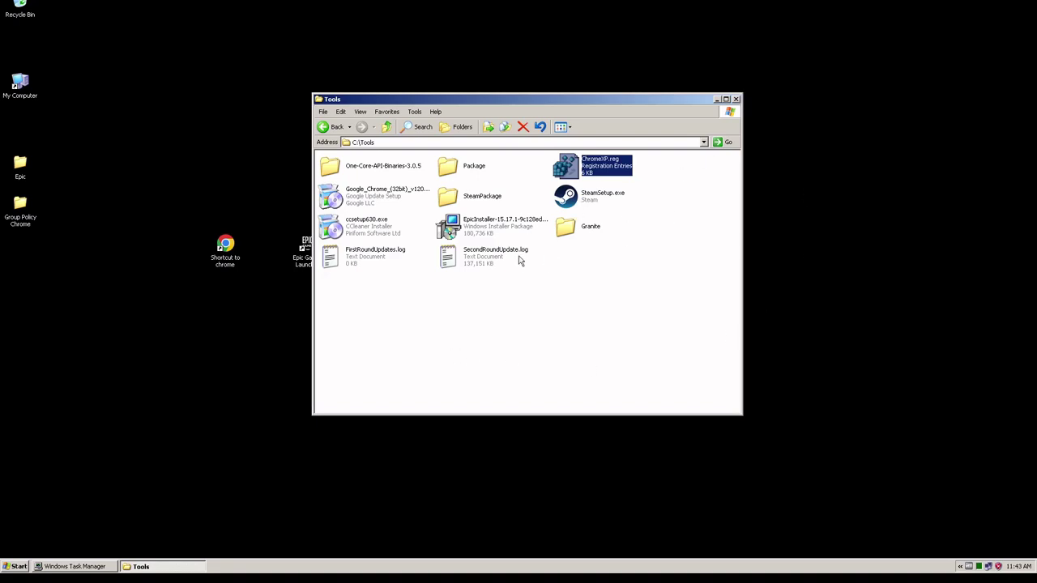
click(736, 98)
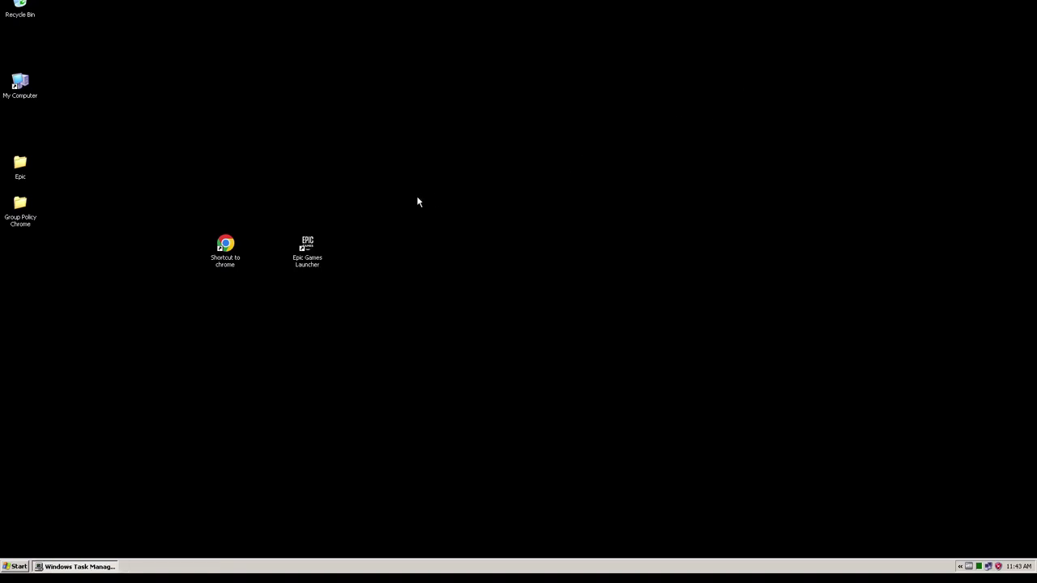